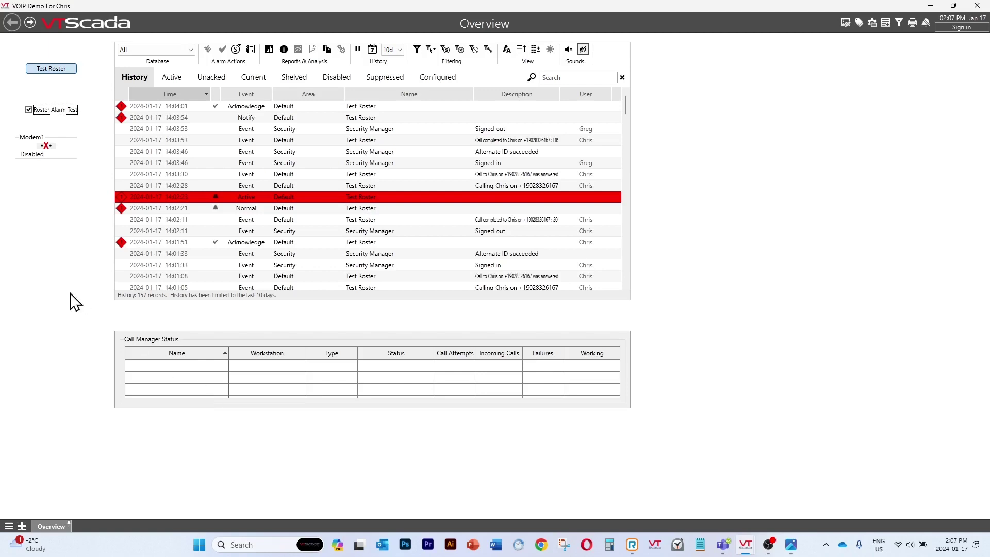
Re-enable Modem1 by unticking Disable Modem in its context menu
right_click(46, 148)
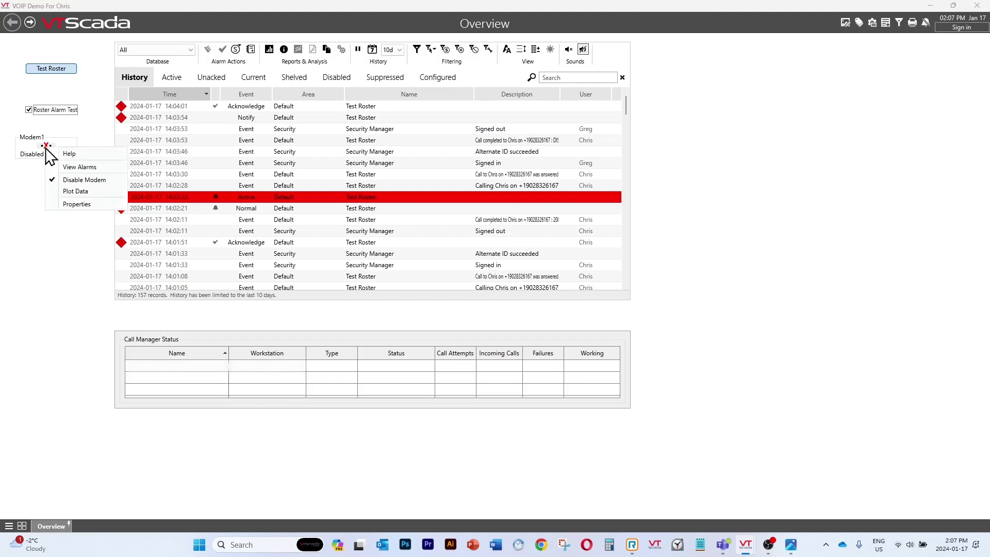
click(88, 179)
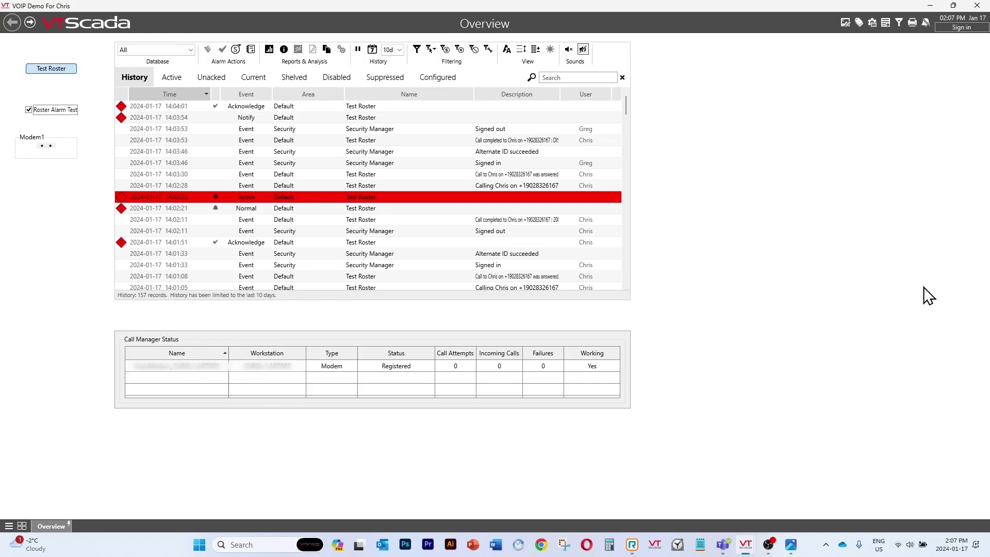
In Application Configuration's Alarms tab, enable VOIP for the selected workstation and apply it
click(873, 23)
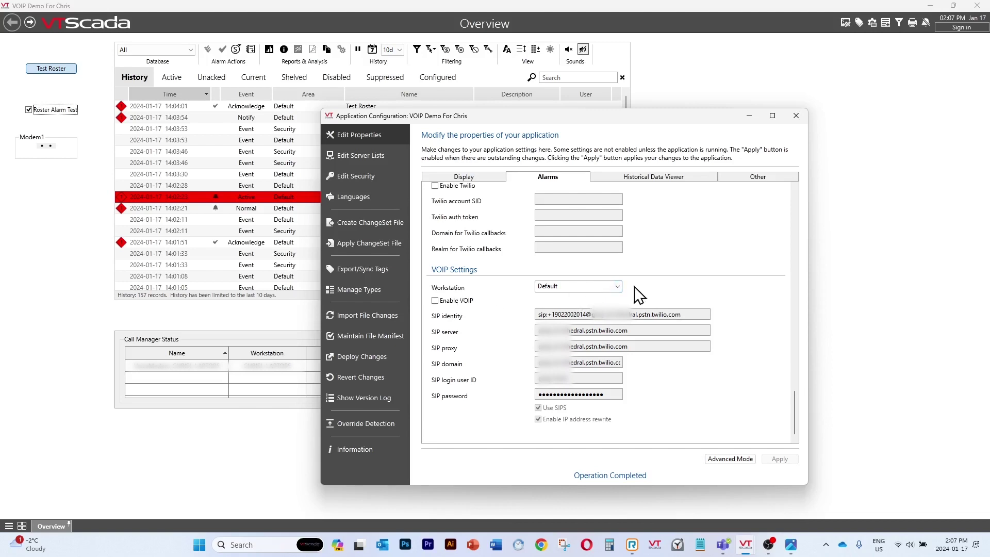
click(618, 287)
click(621, 294)
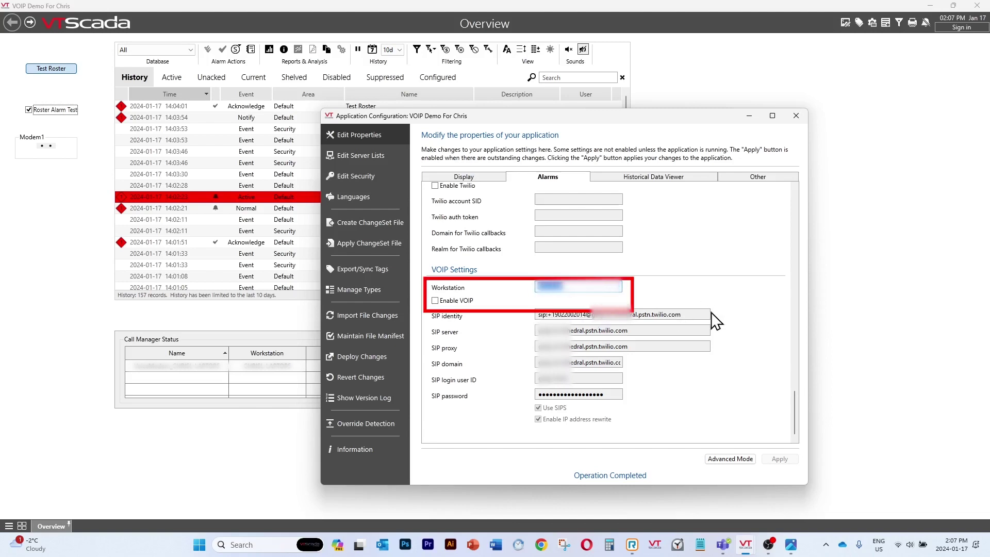
click(436, 300)
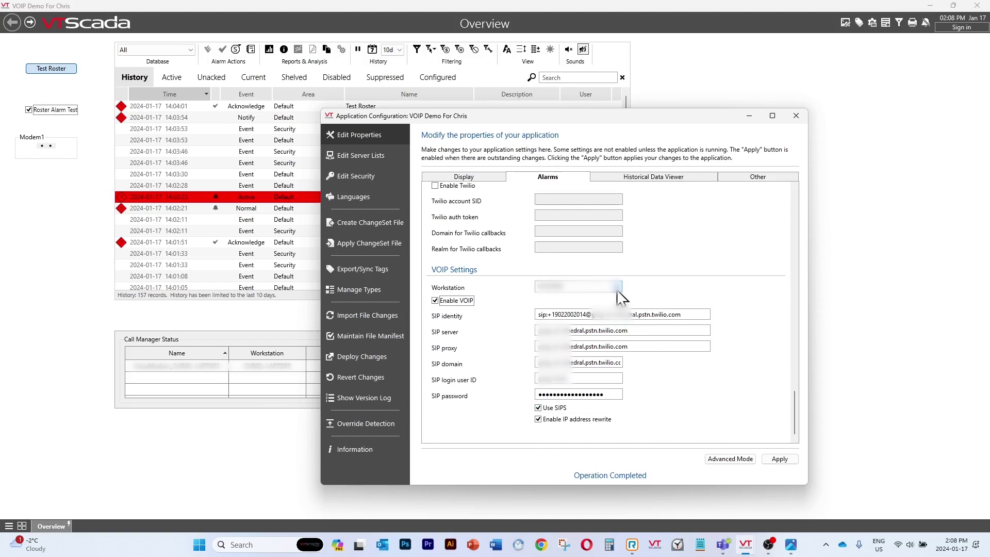
click(780, 459)
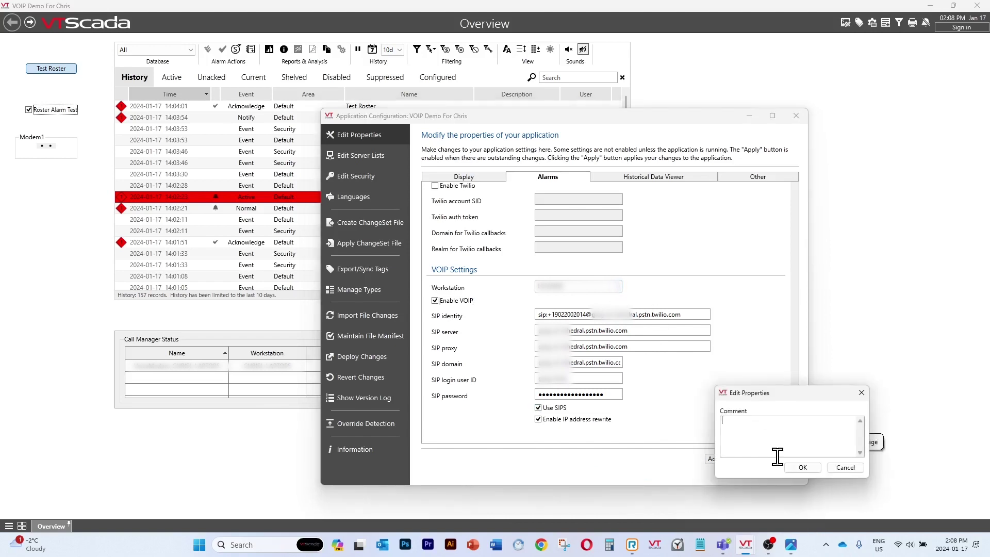
click(803, 467)
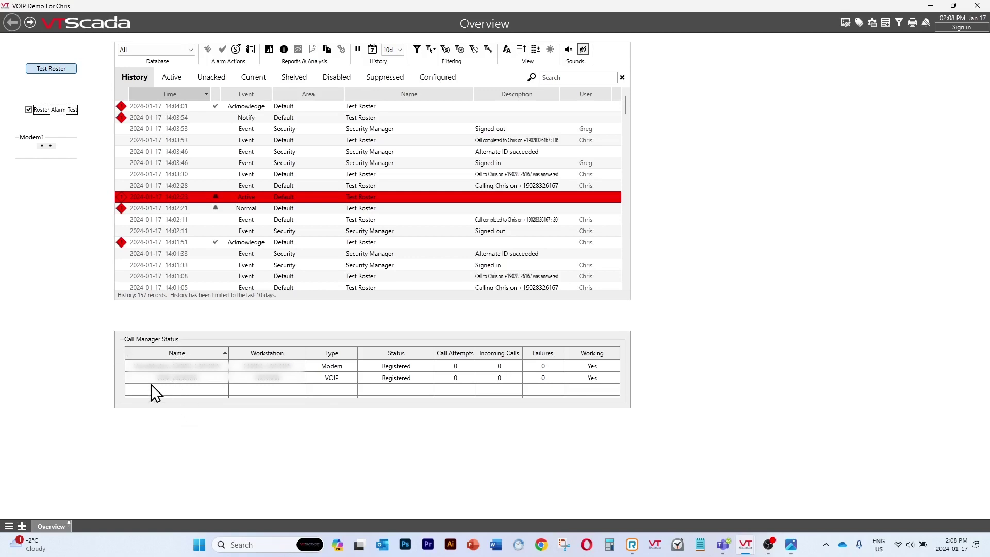
Enable VOIP on a different workstation in Application Configuration, apply it, and close the dialog
click(872, 23)
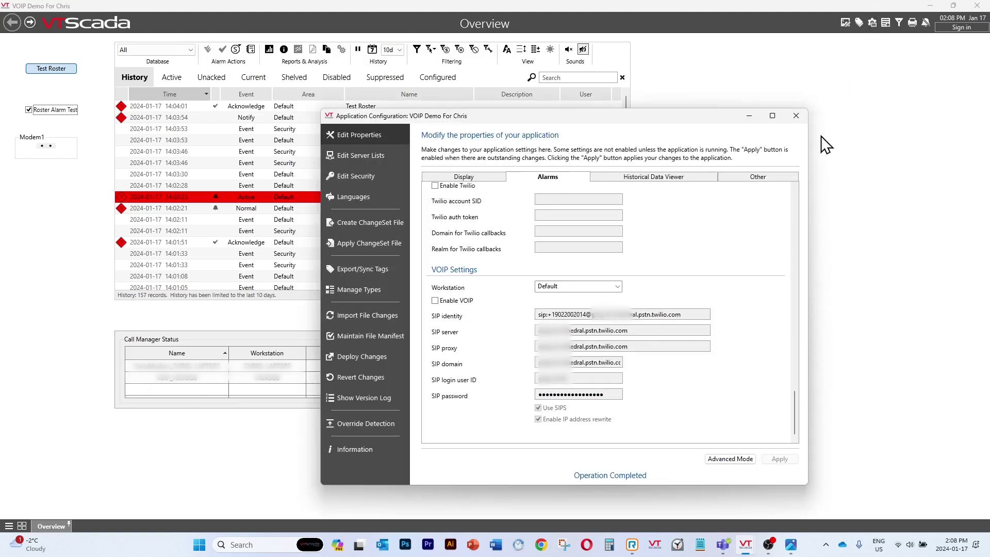
click(616, 287)
click(601, 309)
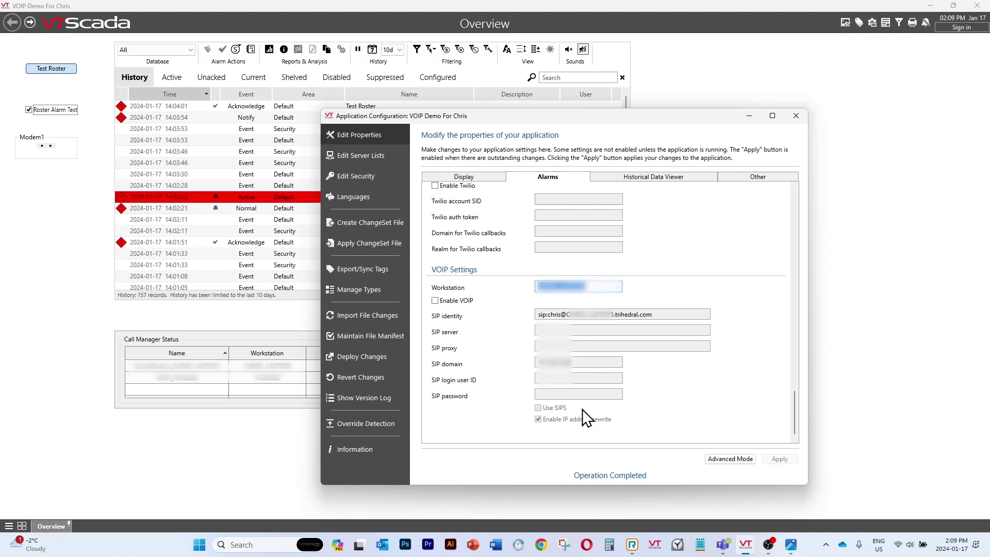
click(435, 301)
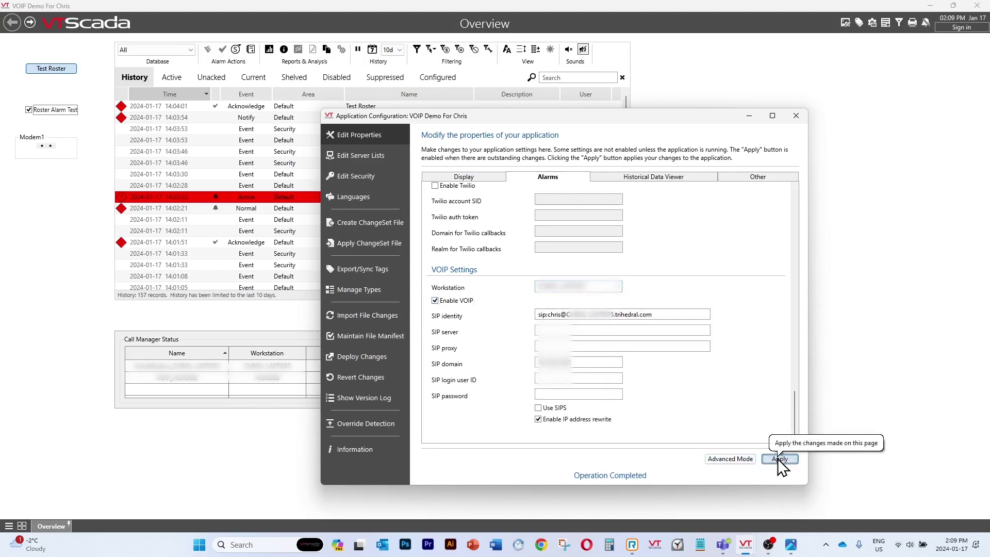
click(778, 459)
click(804, 469)
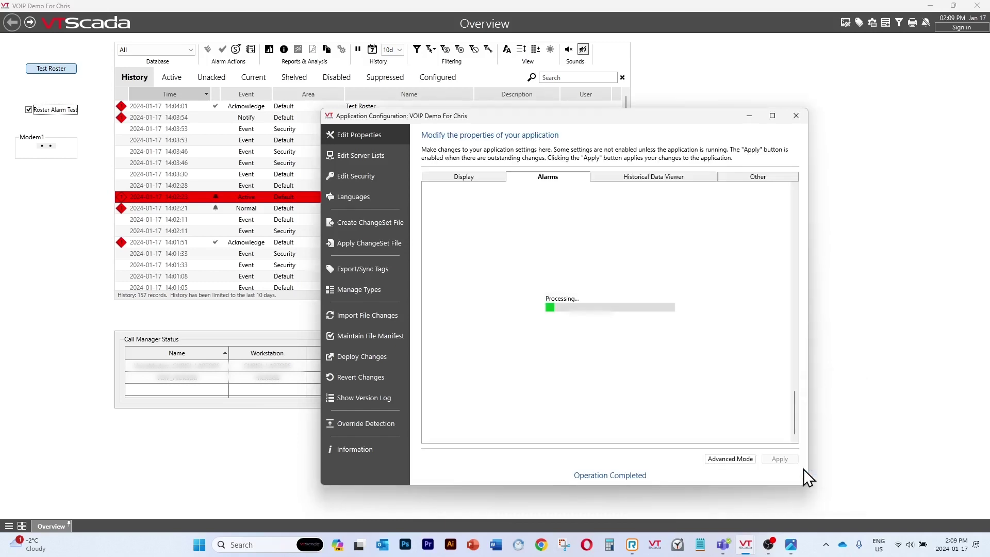
key(Escape)
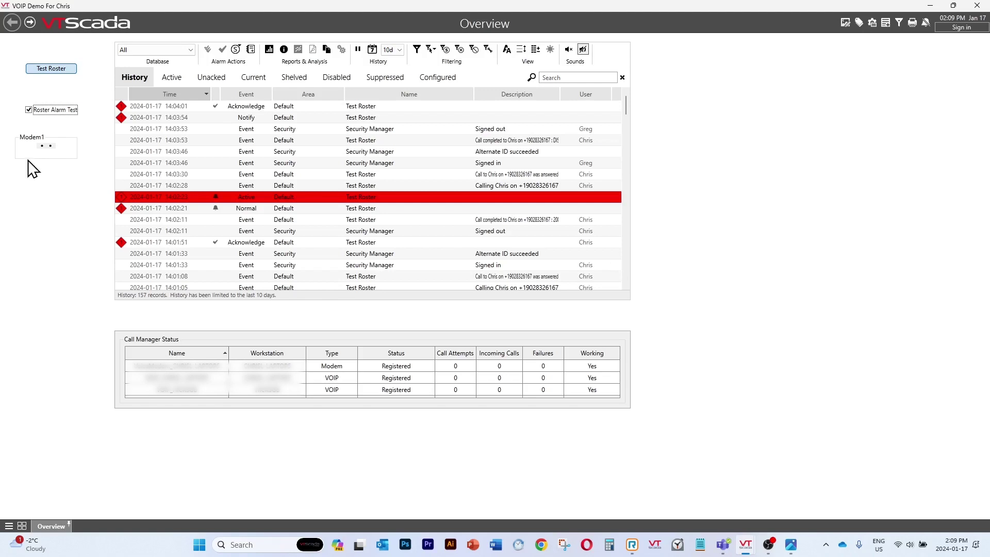
Disable Modem1, then untick Enable VOIP for one workstation and apply the change
right_click(54, 147)
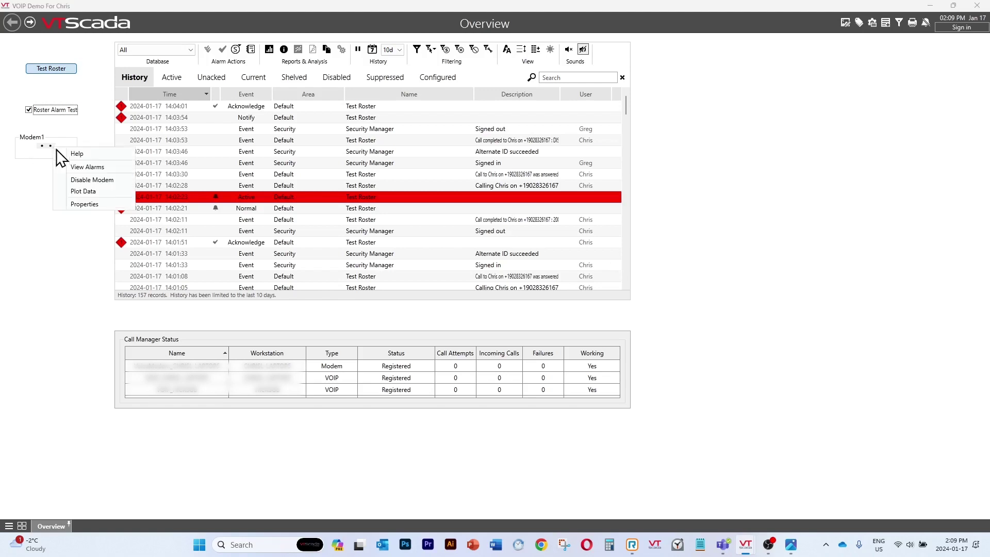
click(98, 181)
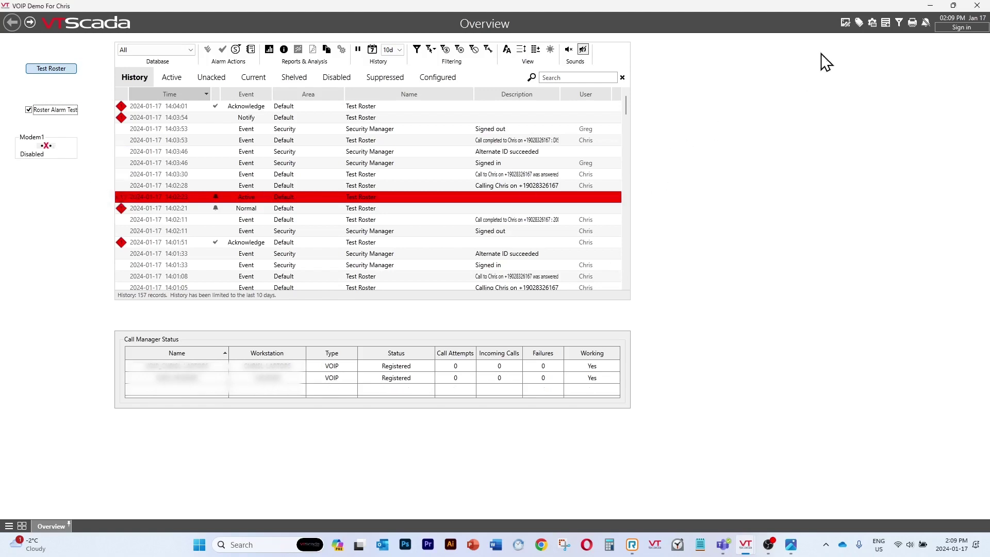
click(872, 21)
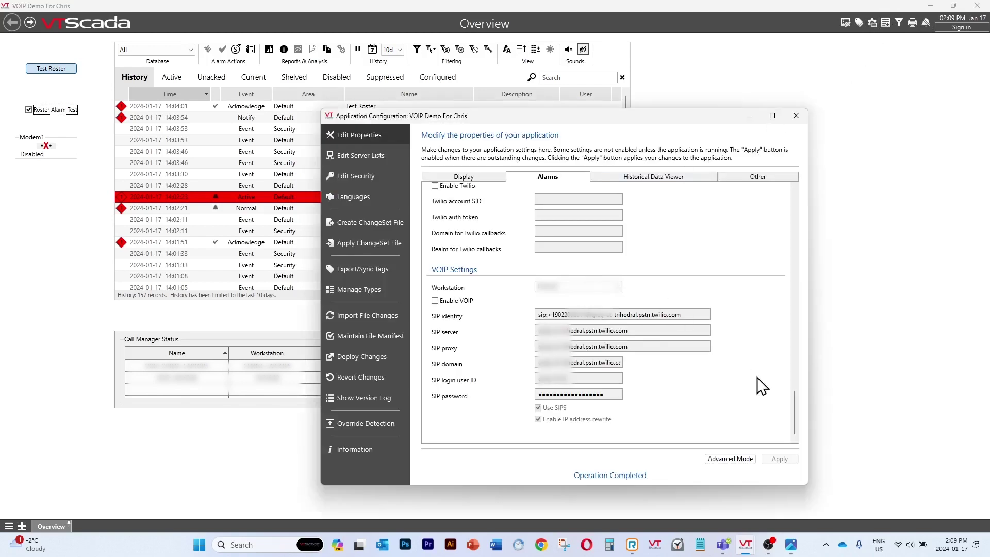
click(617, 287)
click(580, 300)
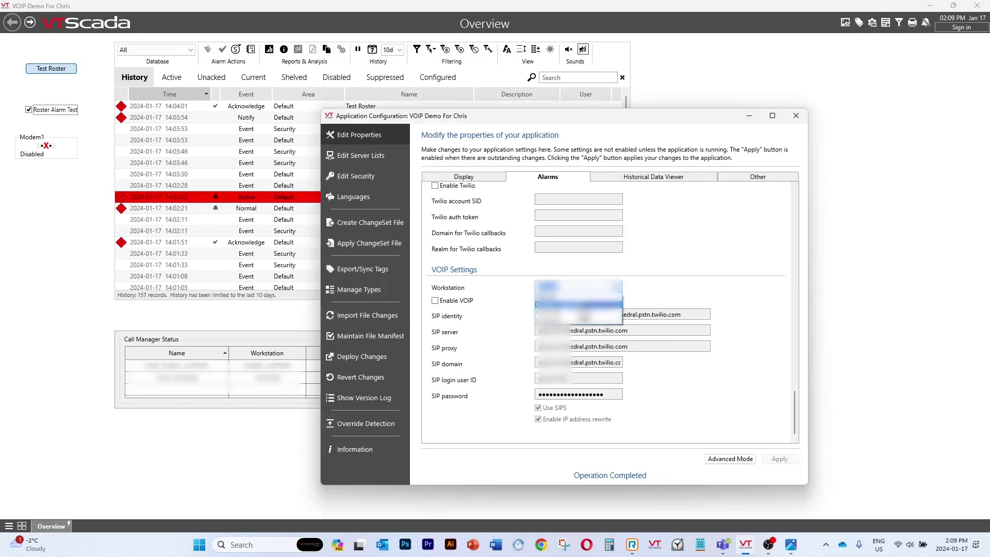
click(435, 301)
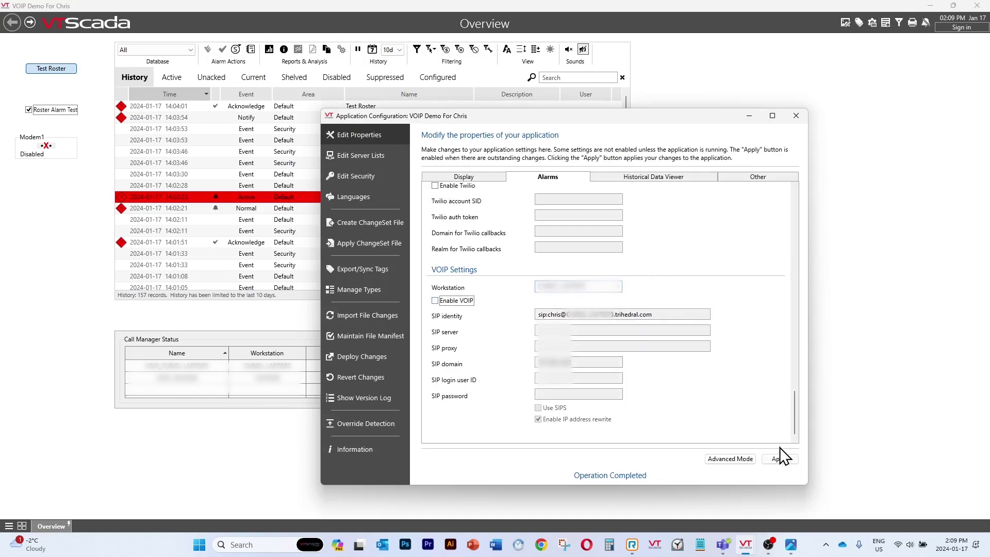
click(781, 458)
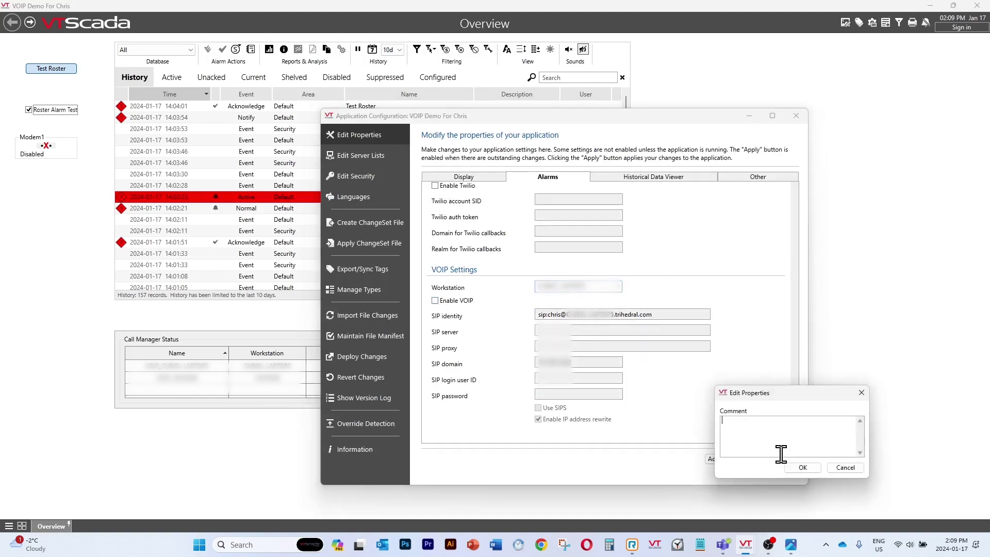
click(805, 467)
key(Escape)
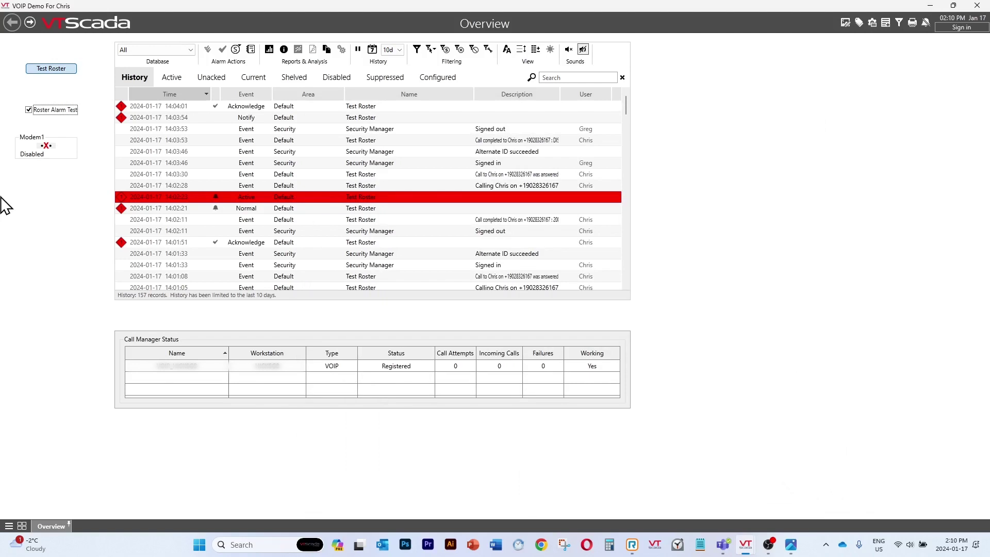
Untick and re-tick the Roster Alarm Test checkbox on the Overview page to re-trigger it
click(29, 109)
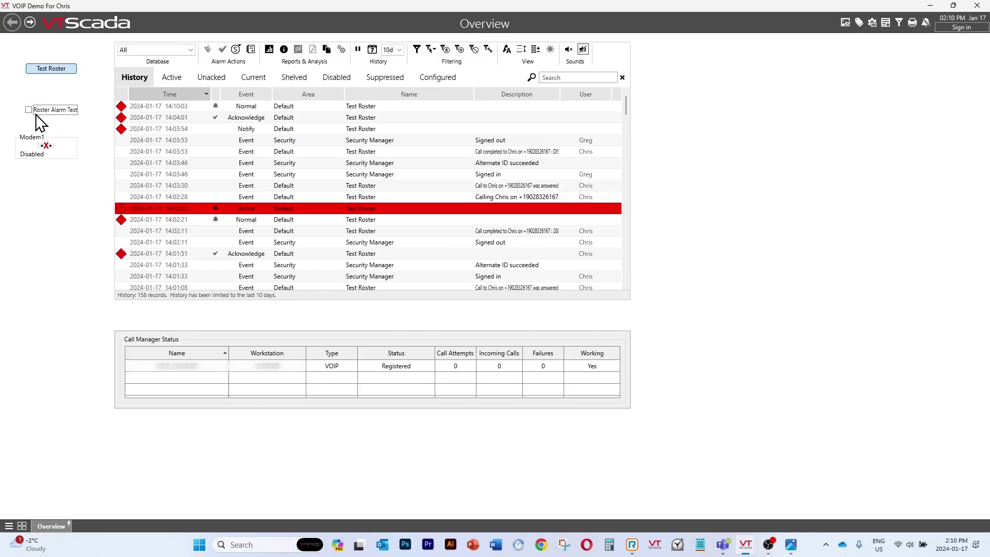
click(29, 110)
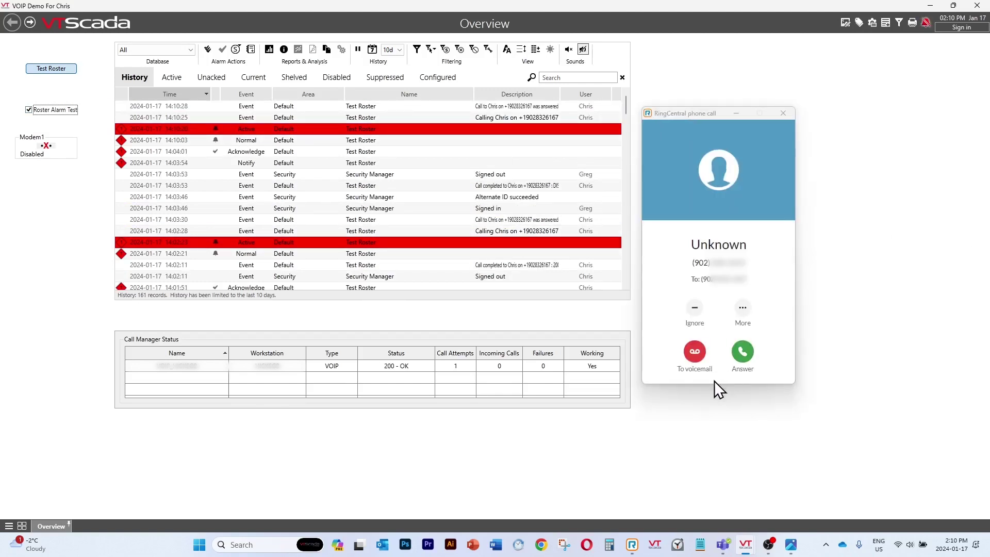
Answer the RingCentral alarm call, key in the user PIN and #, press 1 to acknowledge, then *
click(743, 352)
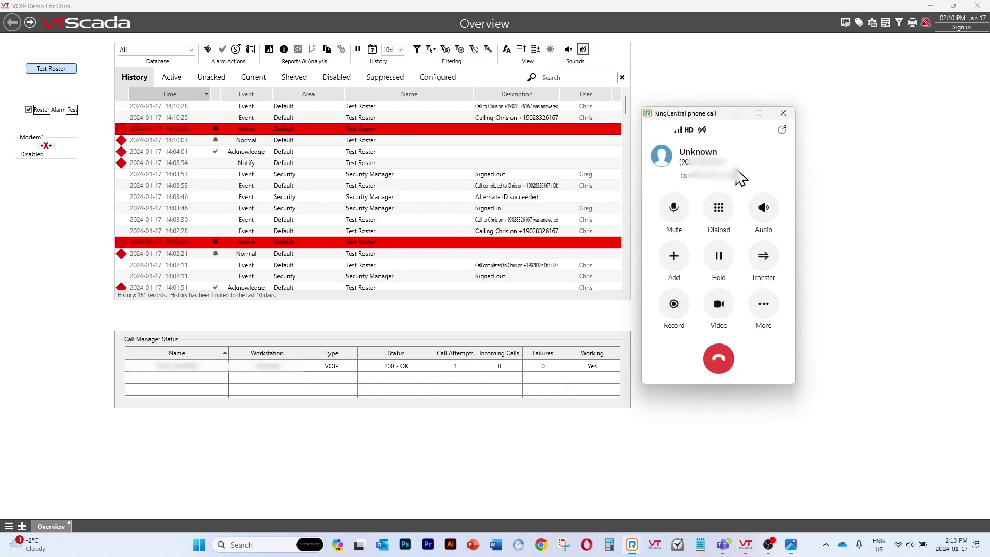
click(715, 212)
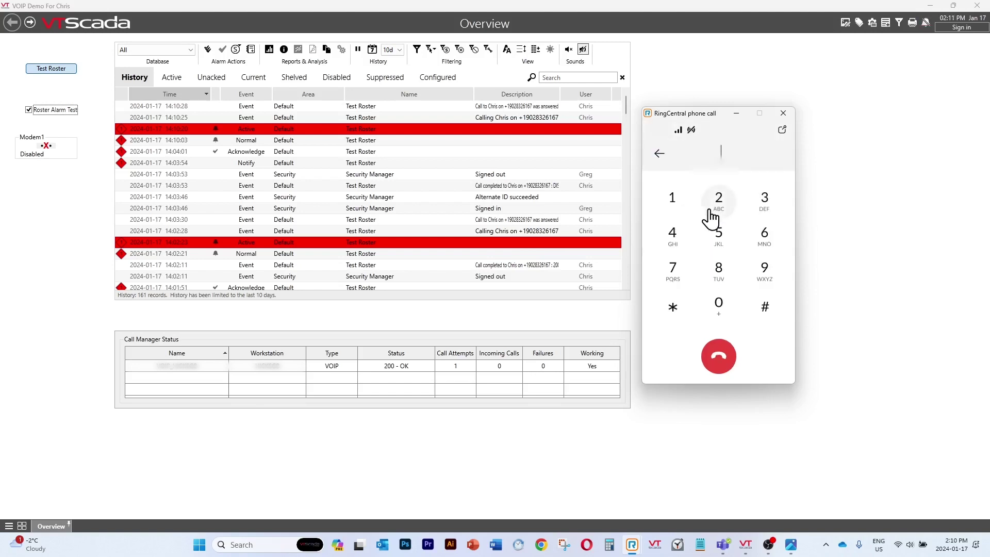
click(672, 202)
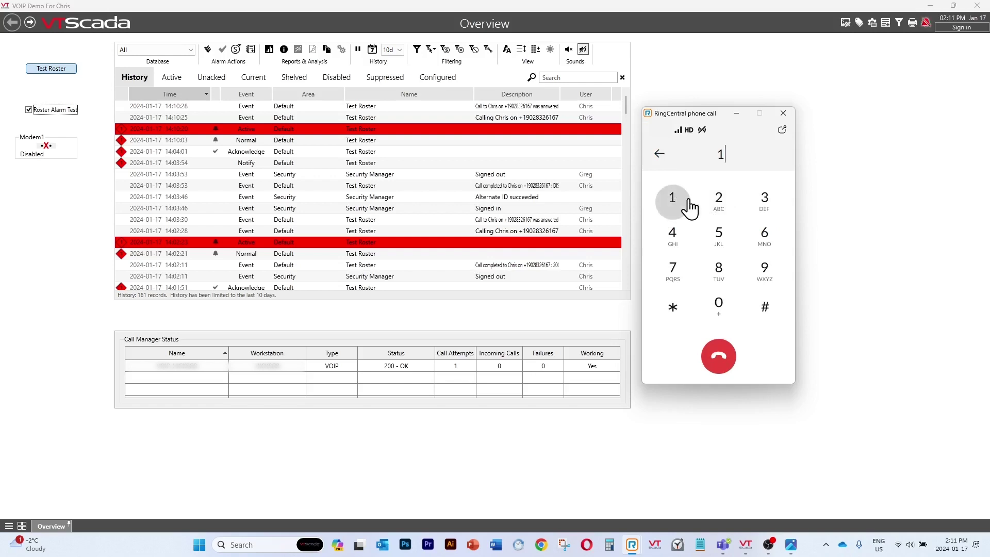
click(716, 203)
click(767, 204)
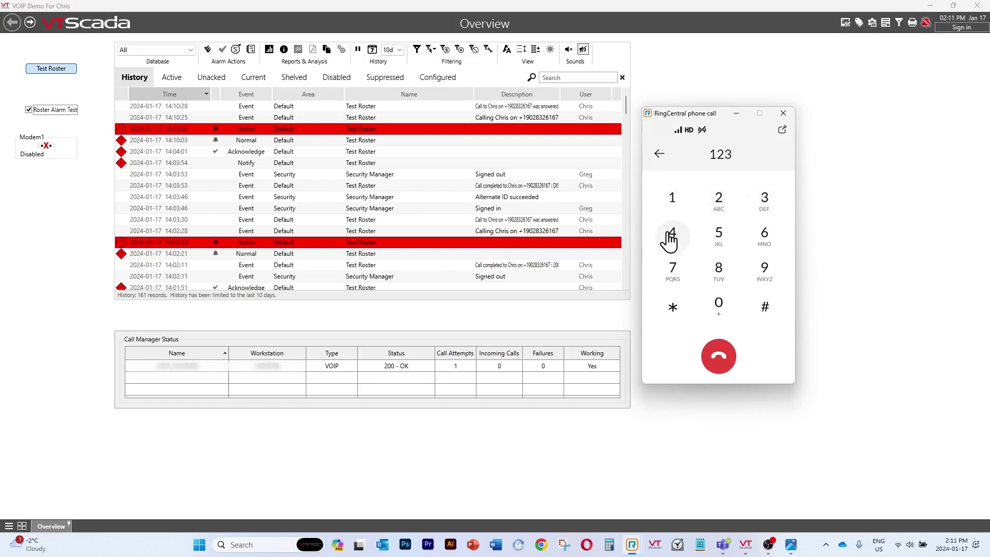
click(674, 236)
click(764, 307)
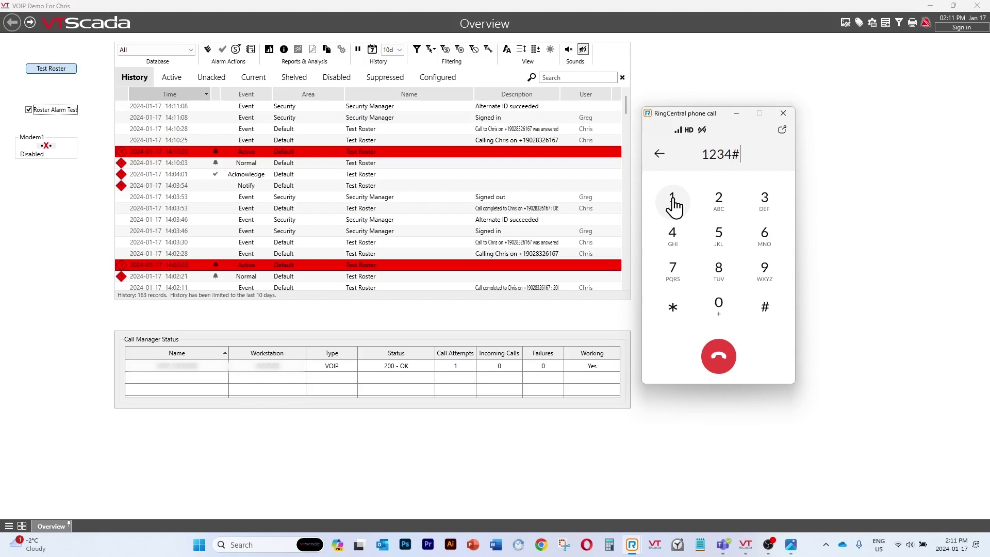
click(673, 200)
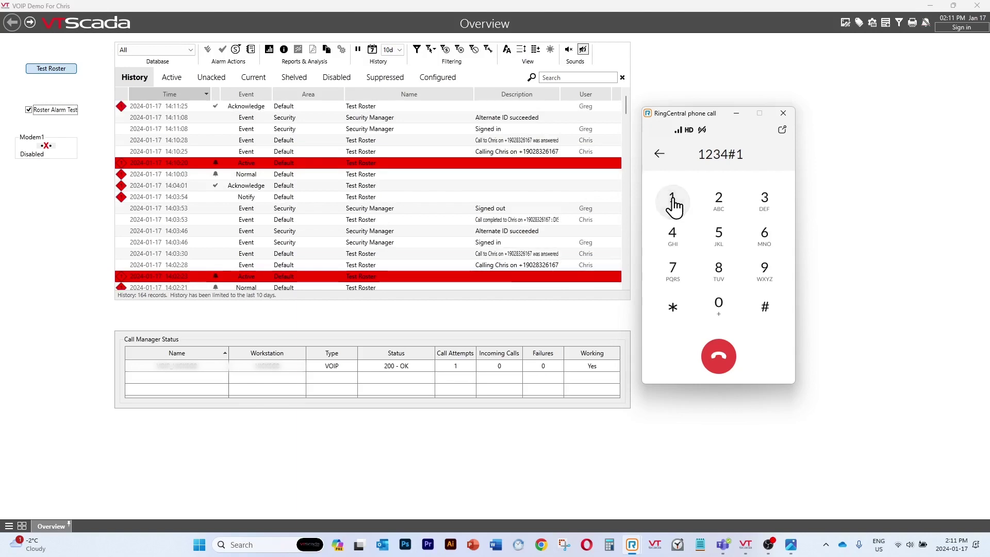
click(673, 308)
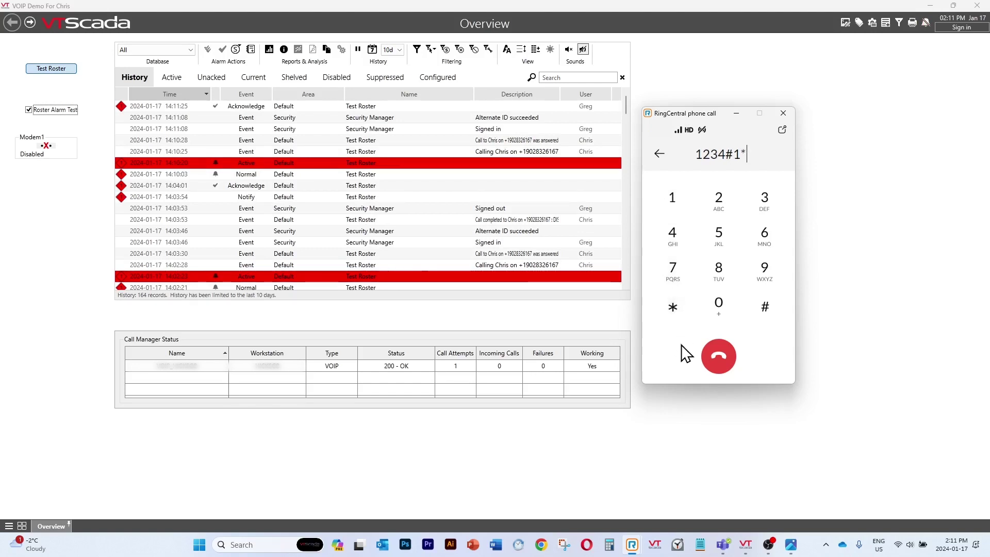